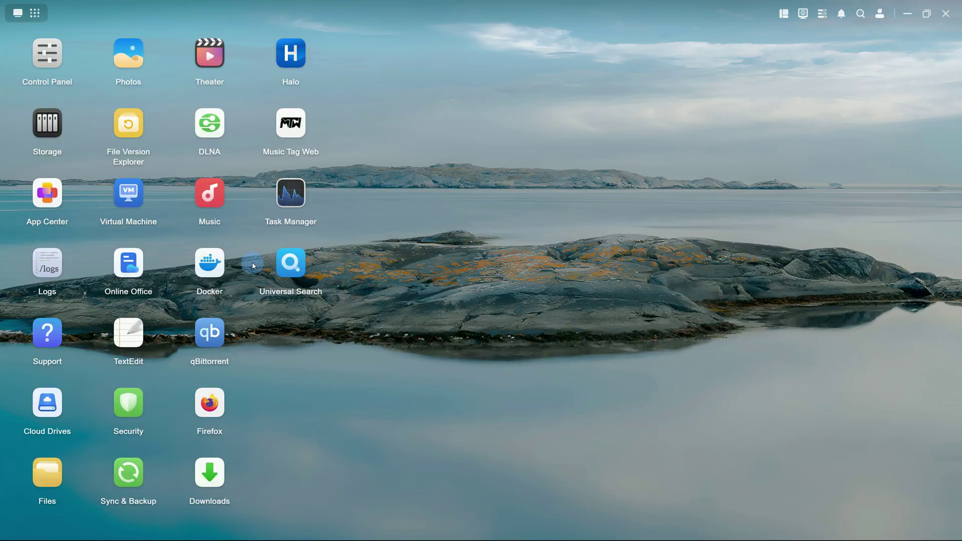
# Create a Docker project named navidrome stored in Shared folder/docker/navidrome
pyautogui.click(215, 263)
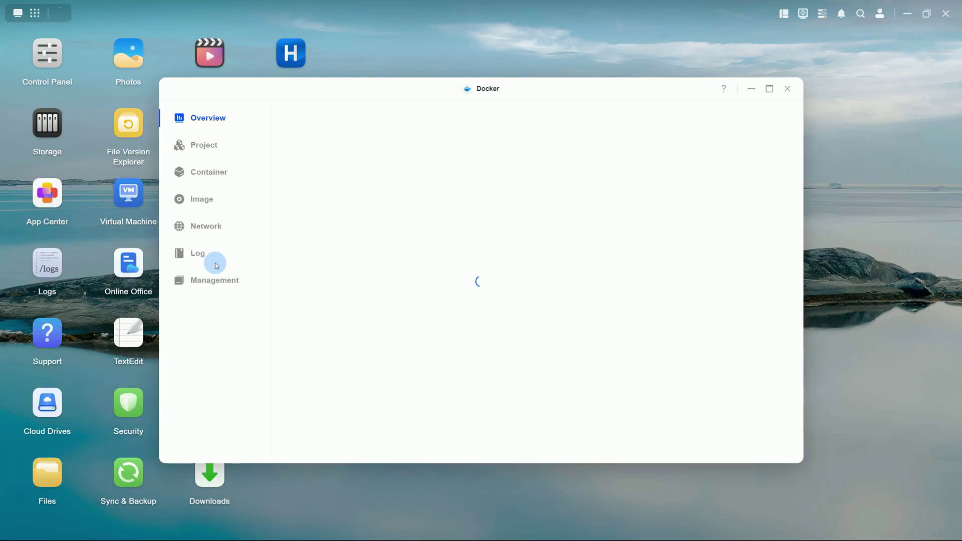
pyautogui.click(219, 152)
pyautogui.click(289, 123)
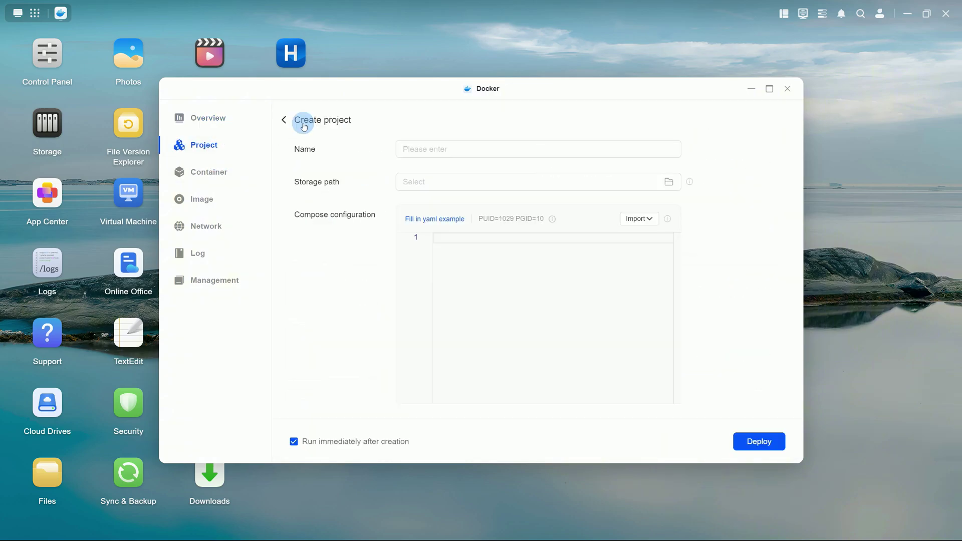
pyautogui.click(425, 144)
pyautogui.write('n')
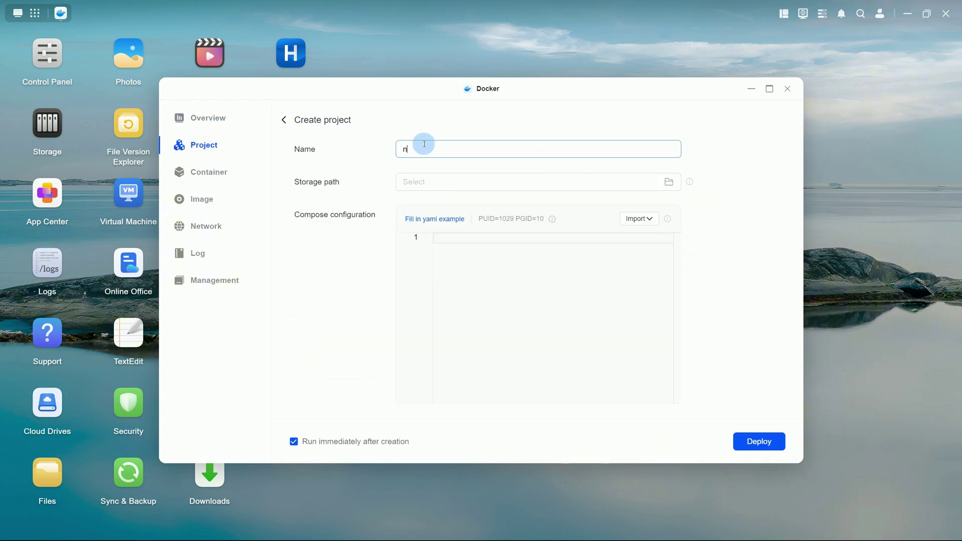
pyautogui.write('avidrome')
pyautogui.click(429, 163)
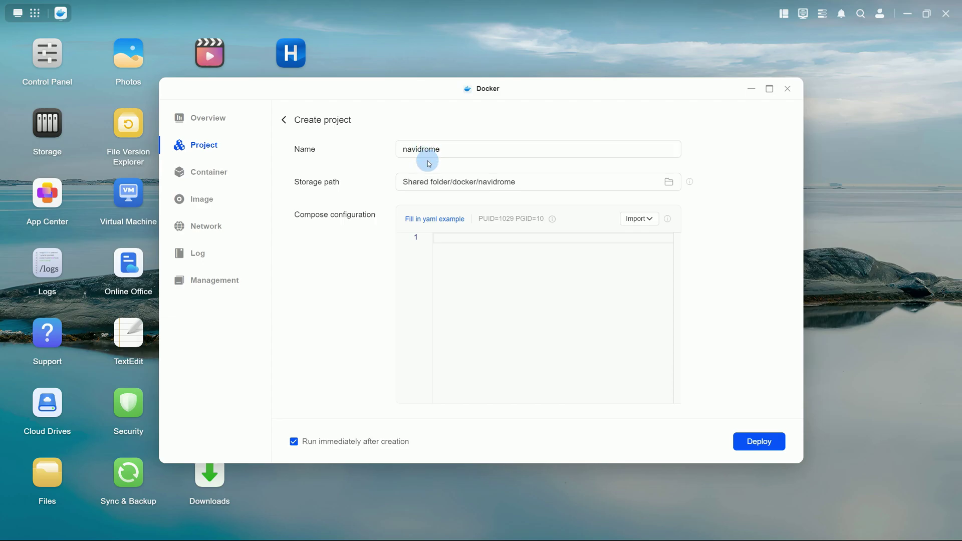
# Paste the Navidrome compose YAML for deluan/navidrome:latest on port 4533 into the editor
pyautogui.click(440, 238)
pyautogui.hotkey('ctrl', 'v')
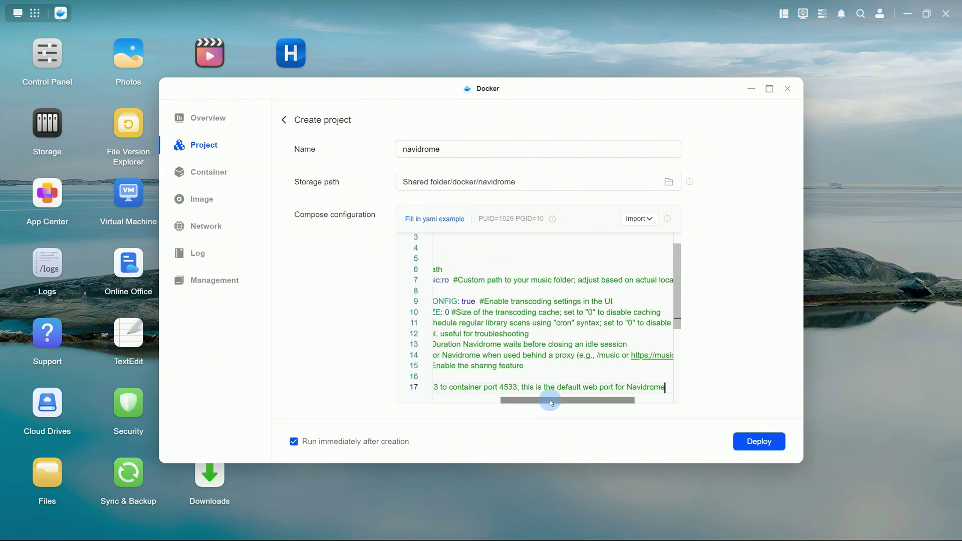
pyautogui.moveTo(557, 399); pyautogui.dragTo(489, 399)
pyautogui.scroll(2, 530, 364)
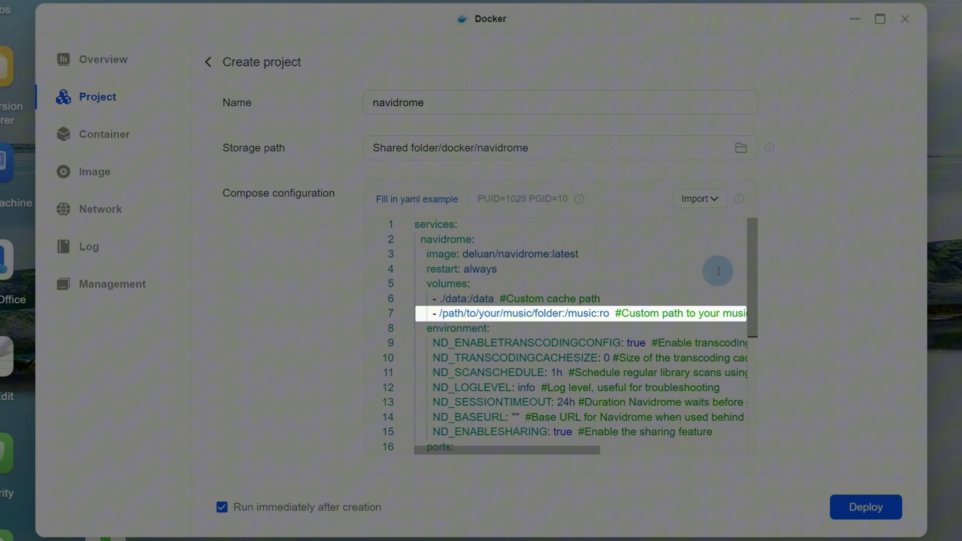
# Select the placeholder music folder path on line 7 to replace it with volume1/music
pyautogui.click(442, 315)
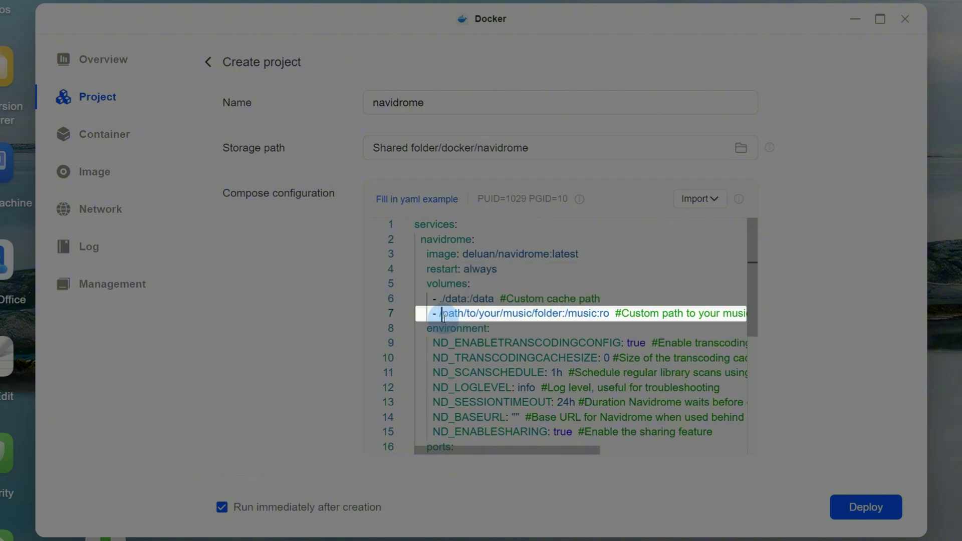
pyautogui.moveTo(442, 315); pyautogui.dragTo(609, 315)
pyautogui.write('vo')
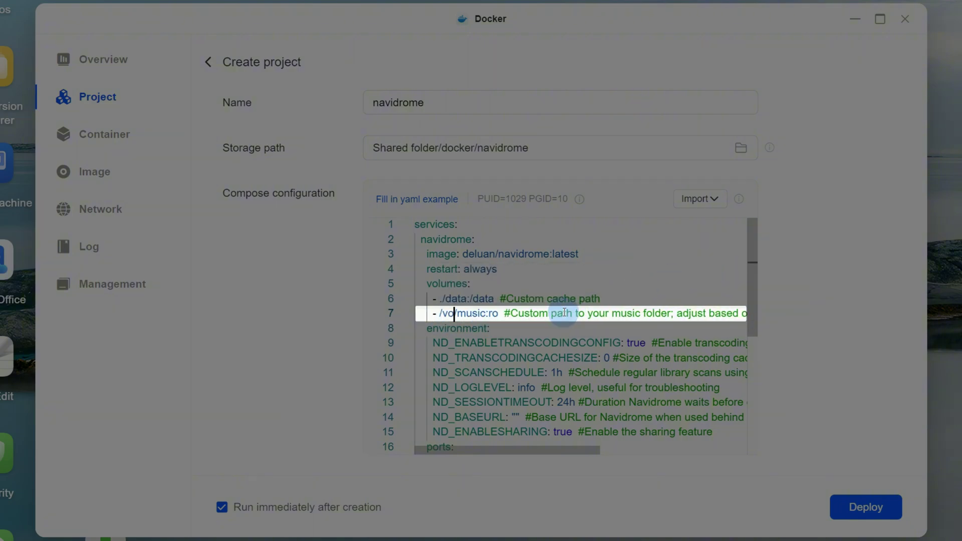
pyautogui.write('lume1/')
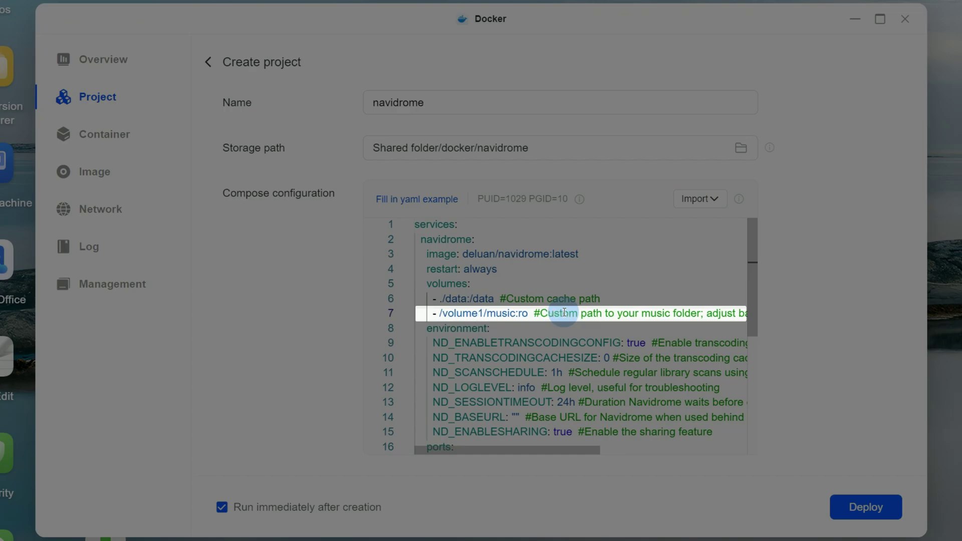
pyautogui.write('music:/music:')
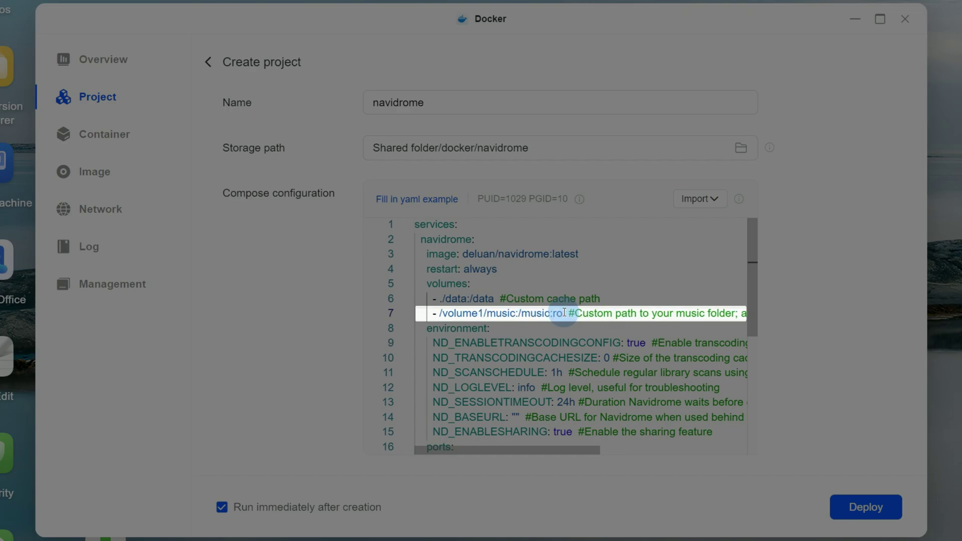
pyautogui.scroll(-1, 565, 312)
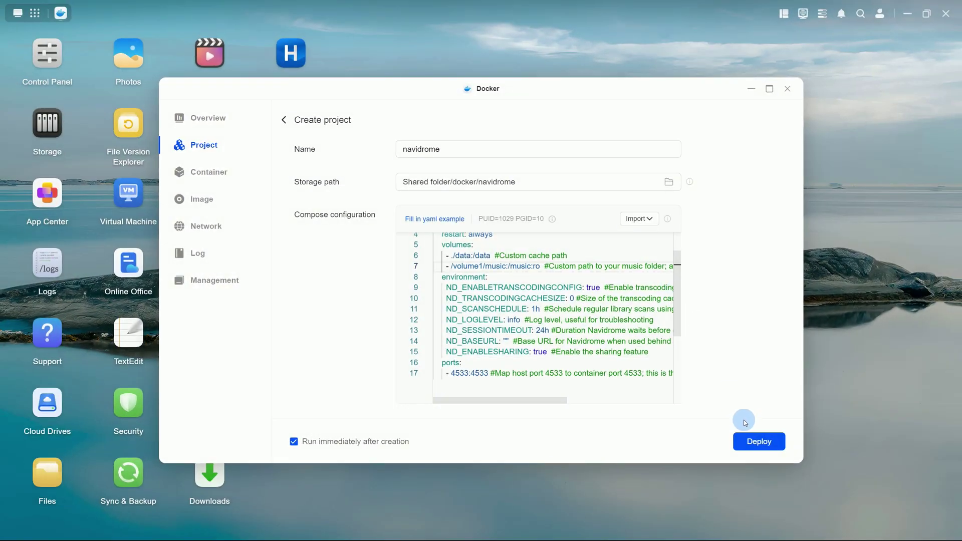
# Deploy the navidrome project, close the deployment log, and view its running container
pyautogui.click(752, 441)
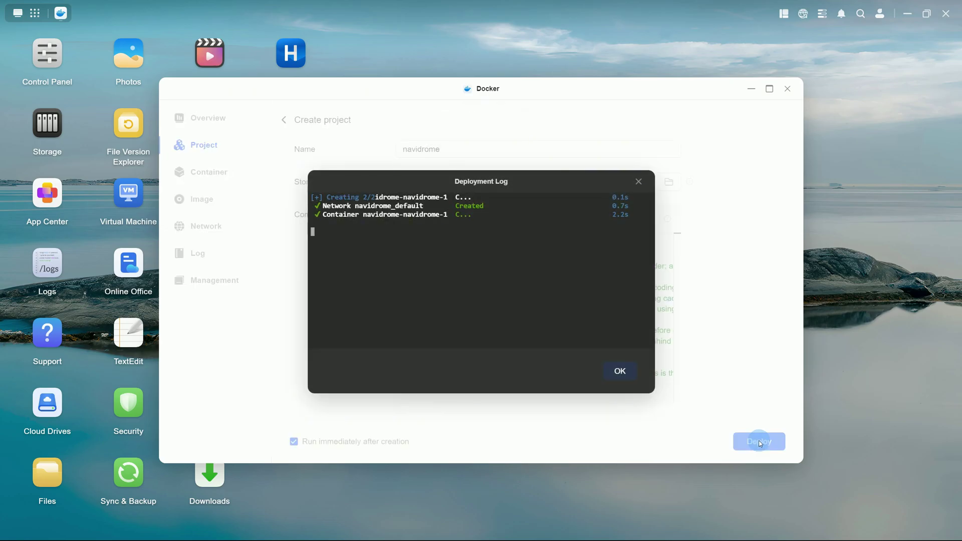
pyautogui.click(624, 373)
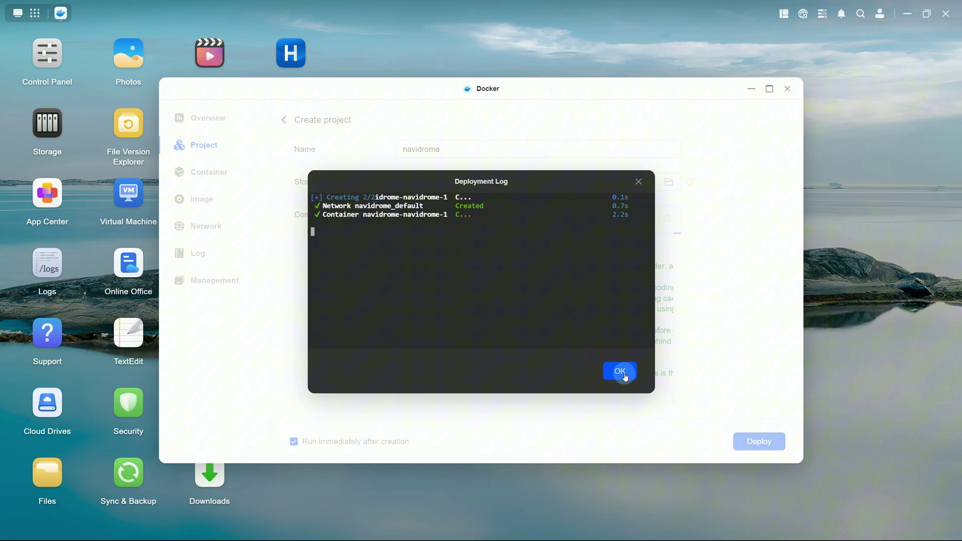
pyautogui.click(234, 174)
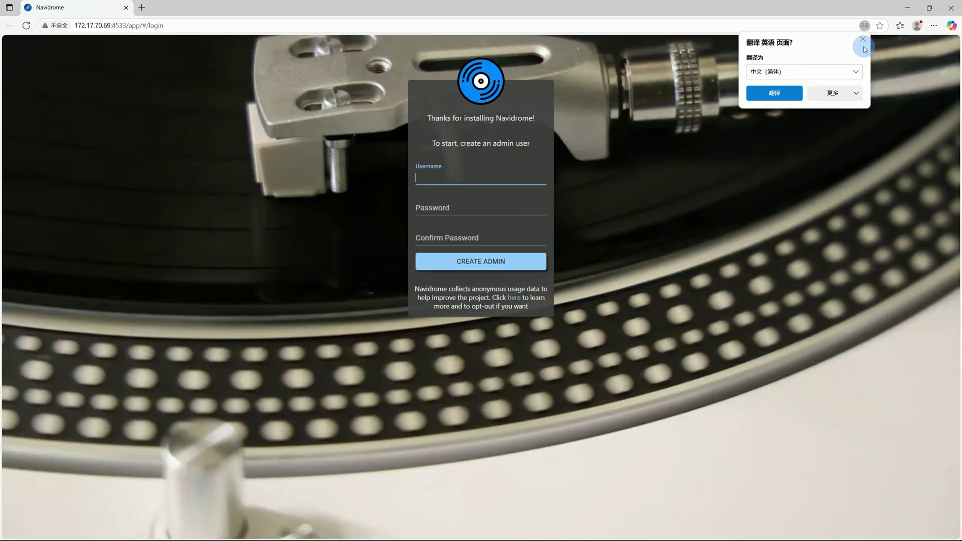
# Create the Navidrome admin account 'ugreen' with its password confirmed
pyautogui.click(864, 40)
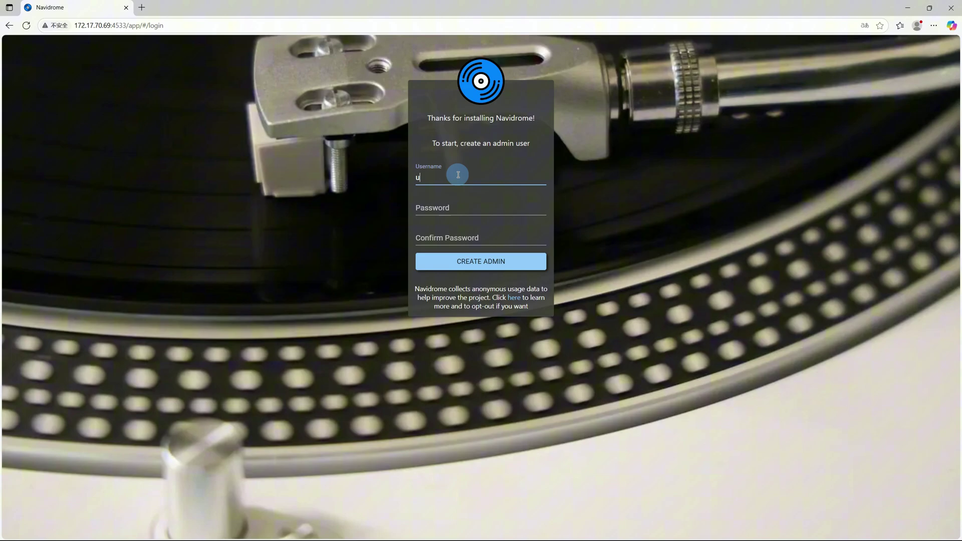
pyautogui.click(439, 205)
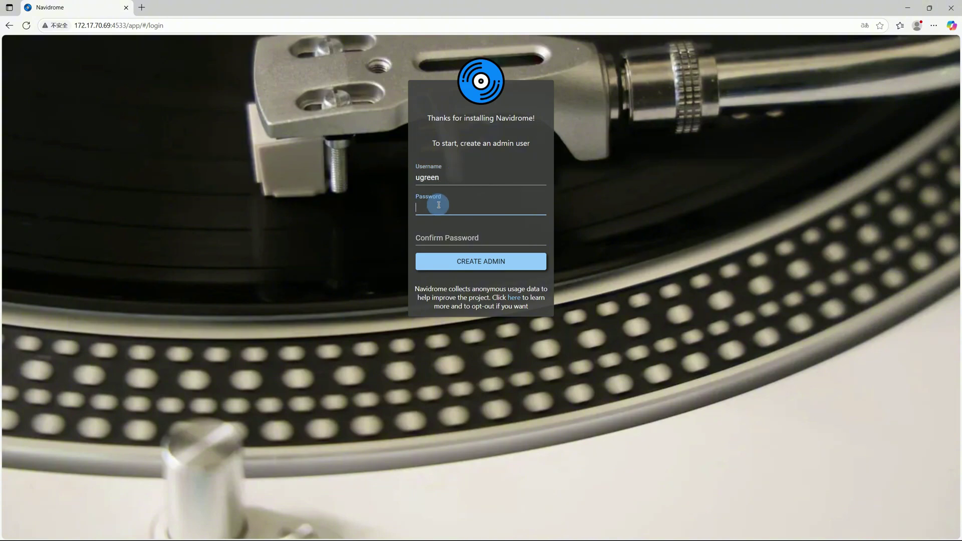
pyautogui.click(442, 231)
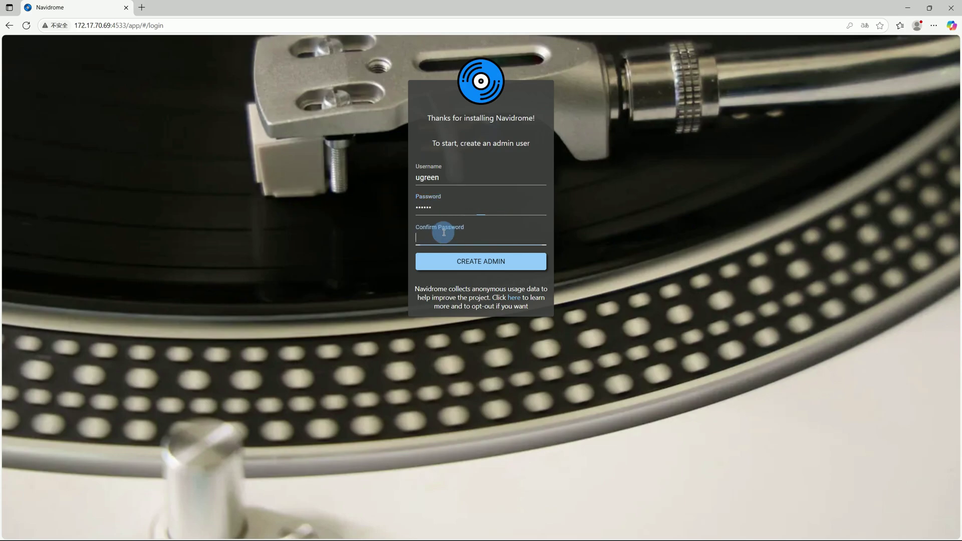
pyautogui.click(476, 261)
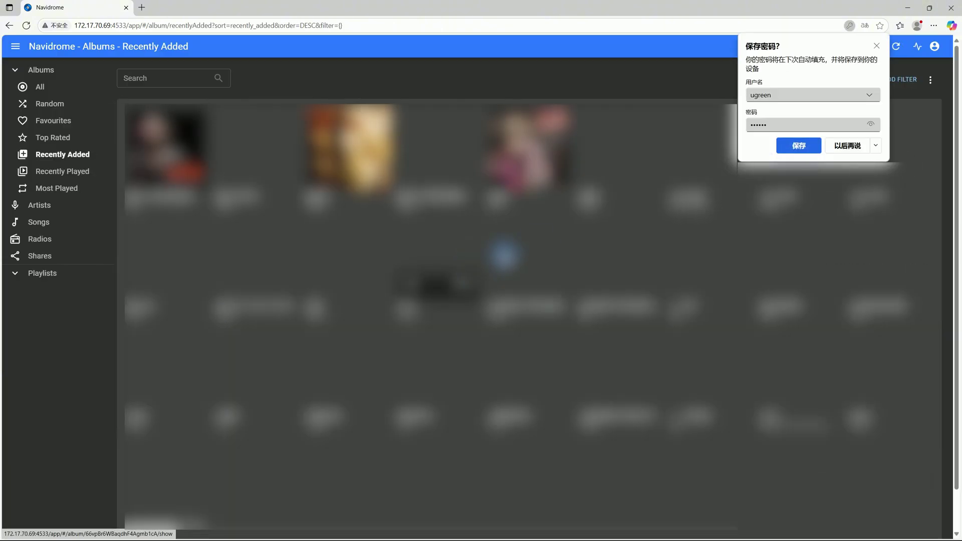
# Dismiss the save-password prompt and play the song 不该 from a recently added album
pyautogui.click(847, 146)
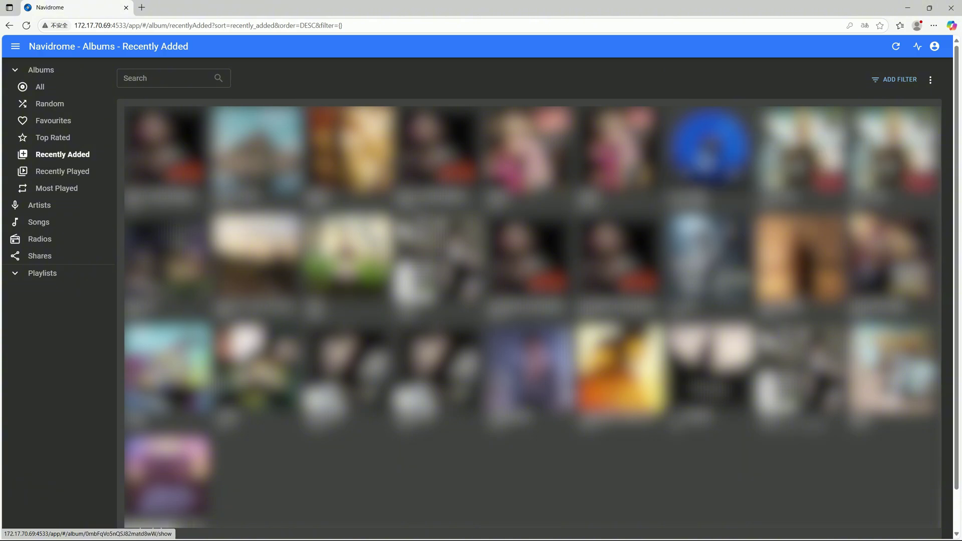
pyautogui.click(143, 173)
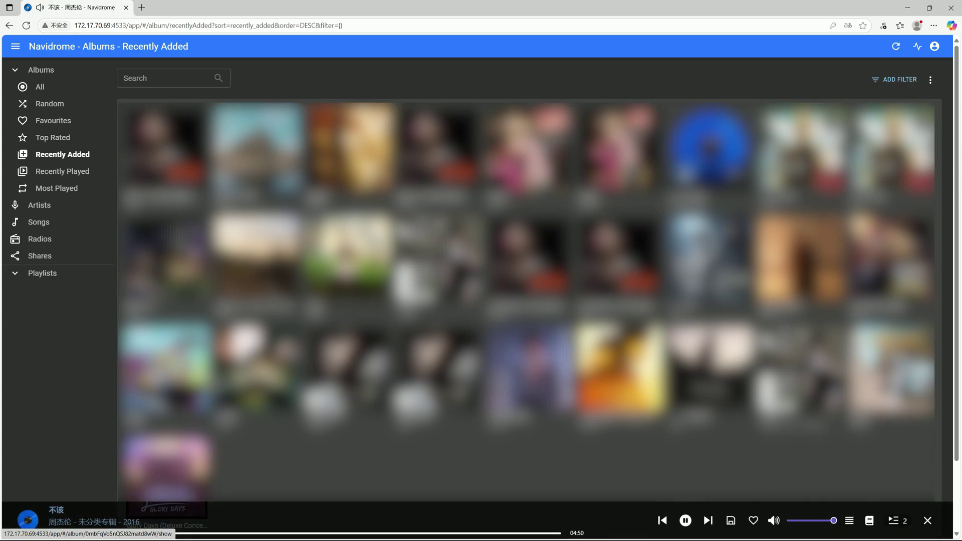